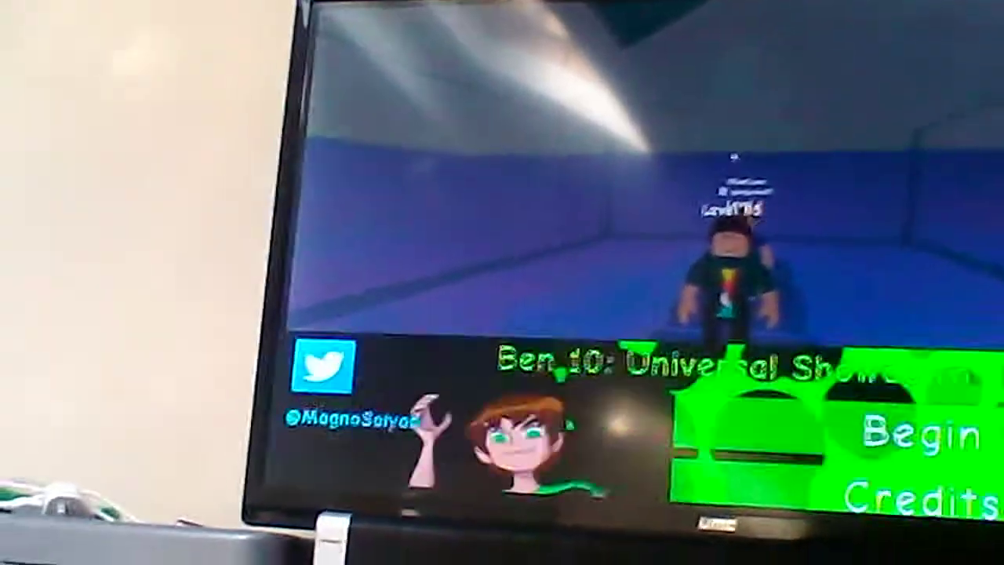
Begin from the title screen and browse the alien grid to page 4/16.
{"action": "key", "text": "Return"}
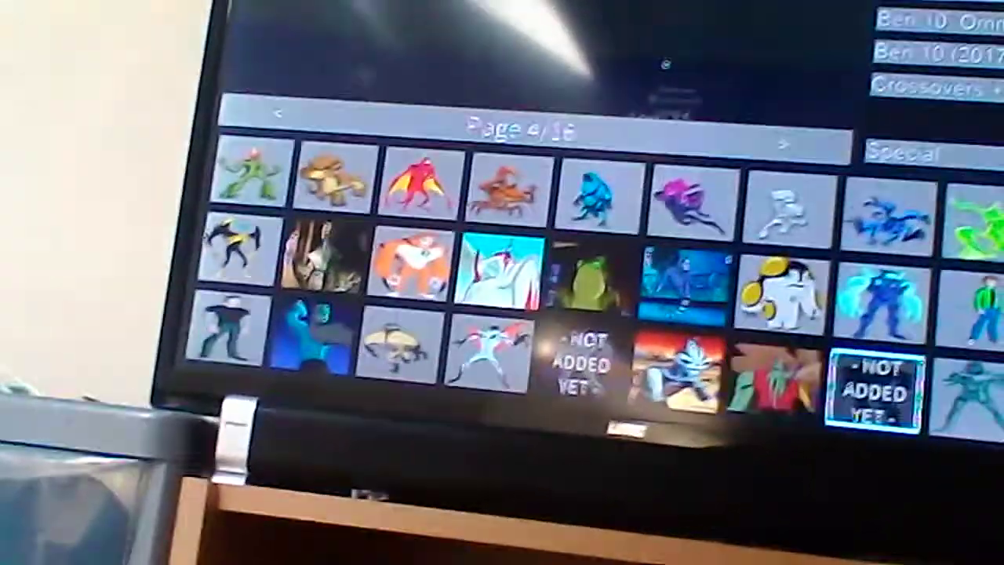
{"action": "key", "text": "Right"}
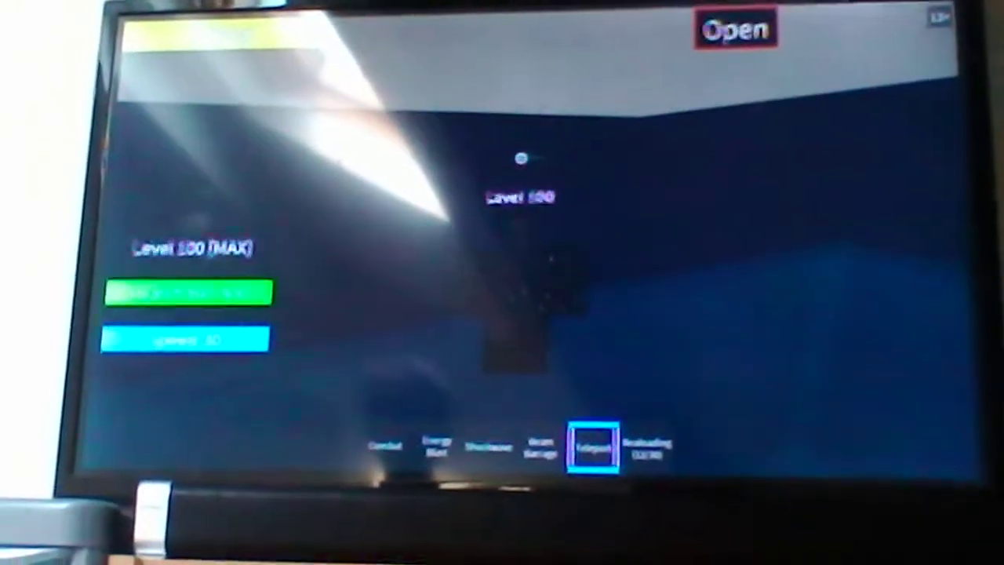
Teleport onto the green grass beside the yellow, blue and green blocky figure.
{"action": "left_click", "coordinate": [515, 156]}
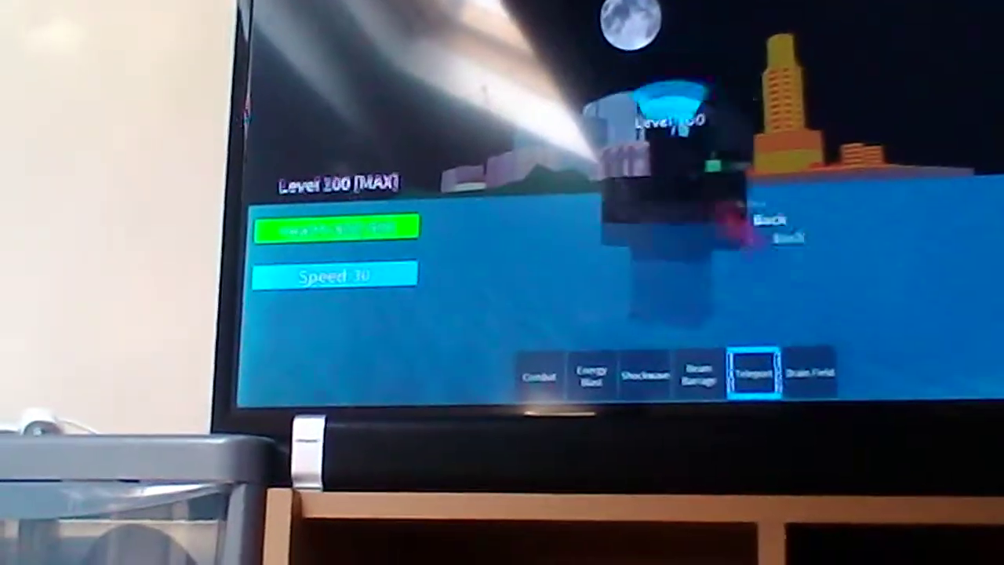
Reset the character through the Esc menu, triggering the 10% Omni-Points death penalty.
{"action": "key", "text": "Escape"}
{"action": "key", "text": "r"}
{"action": "key", "text": "Return"}
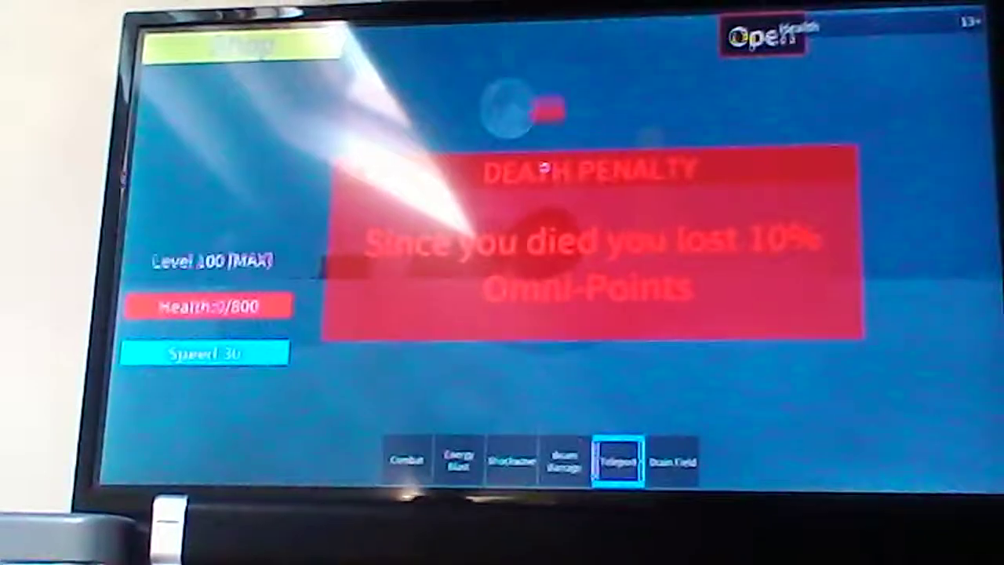